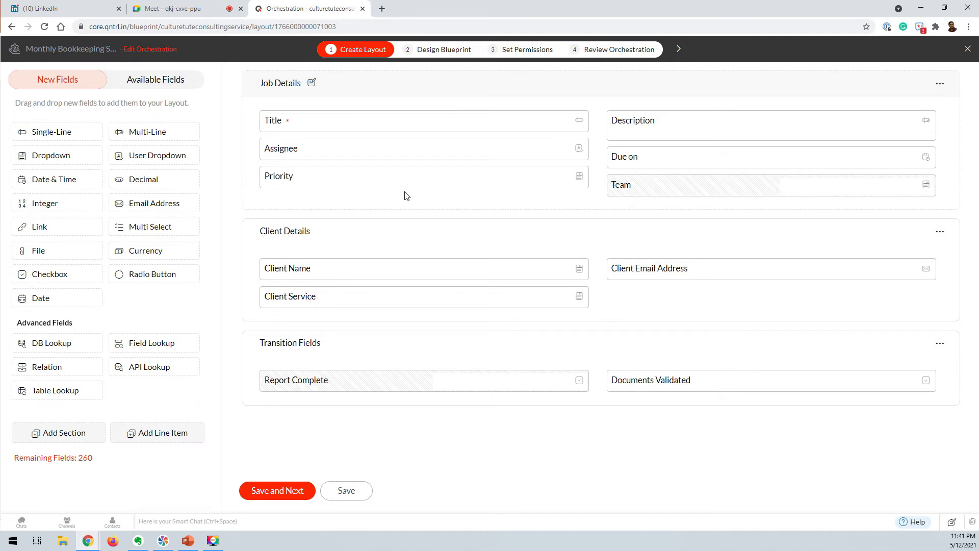
Save the job layout and open the Request Documents stage settings in the blueprint designer.
{"action": "left_click", "coordinate": [277, 490]}
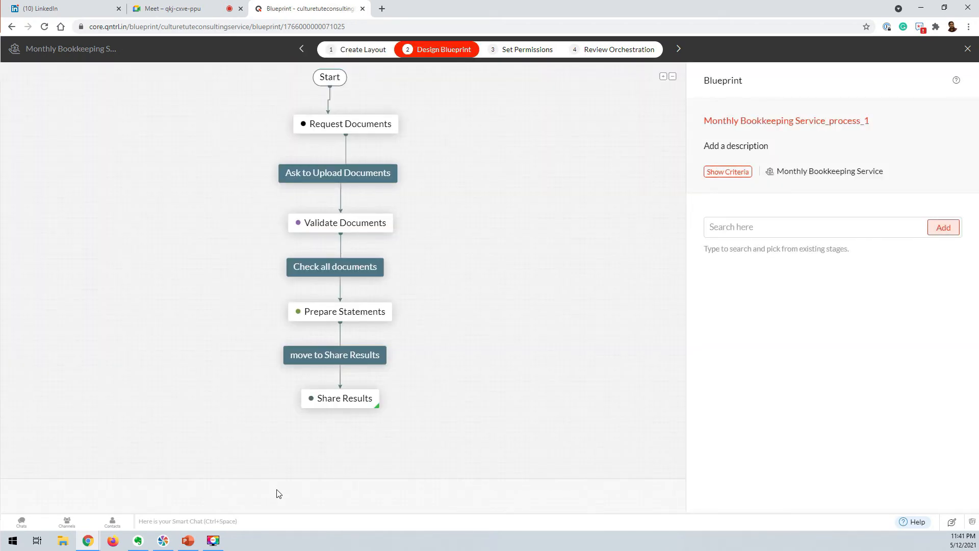
{"action": "mouse_move", "coordinate": [342, 118]}
{"action": "left_click", "coordinate": [364, 125]}
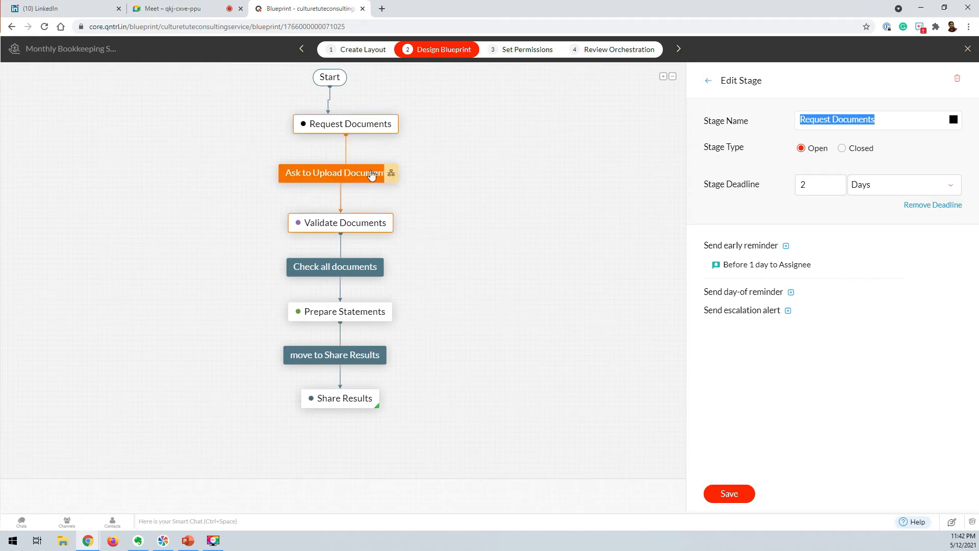
Check the Ask to Upload Documents transition's After actions, then open the Validate Documents stage.
{"action": "left_click", "coordinate": [350, 174]}
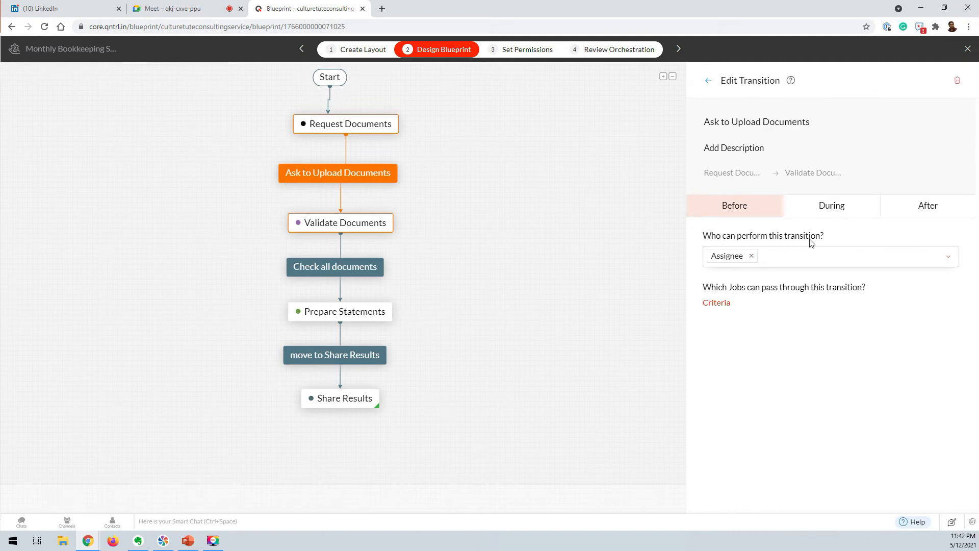
{"action": "left_click", "coordinate": [922, 210]}
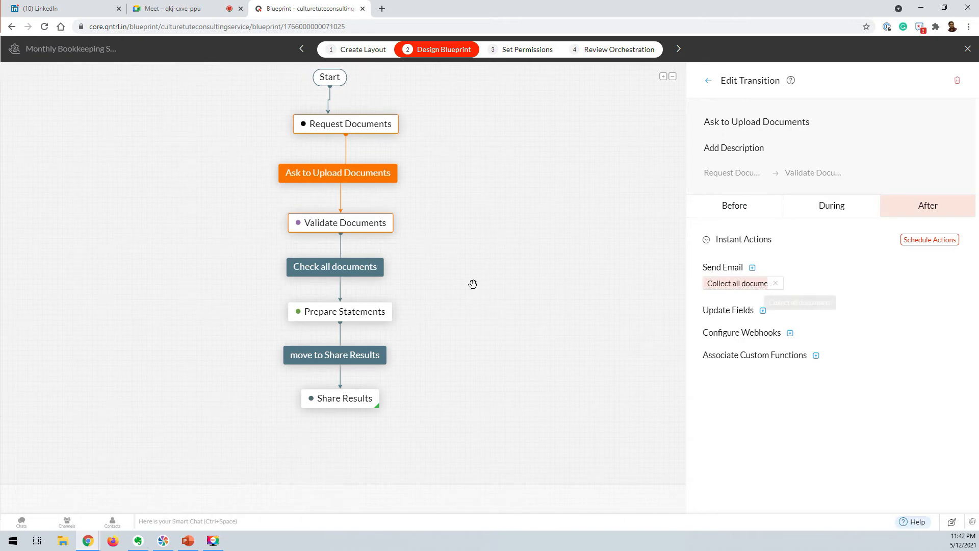
{"action": "left_click", "coordinate": [345, 220]}
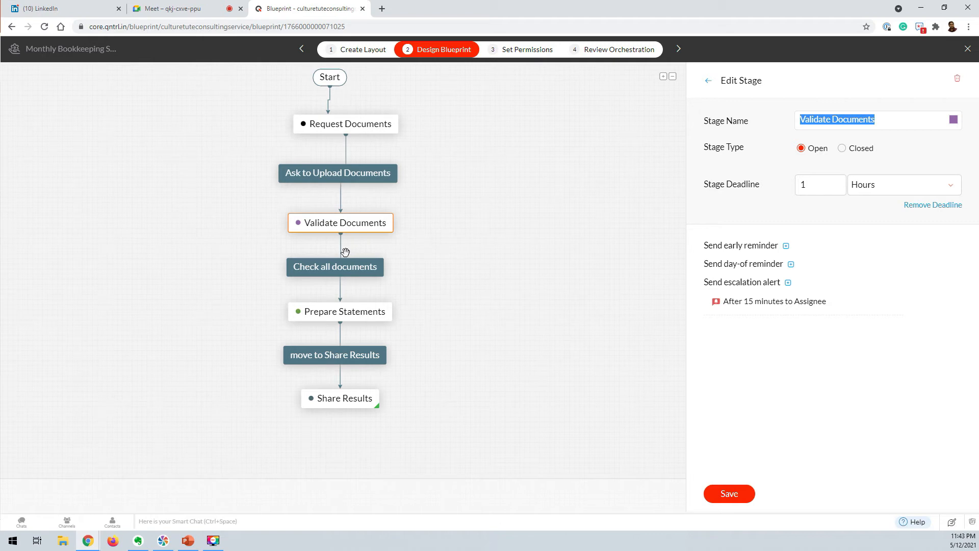
Check the Check all documents transition's After actions, then open the Prepare Statements stage.
{"action": "left_click", "coordinate": [331, 270]}
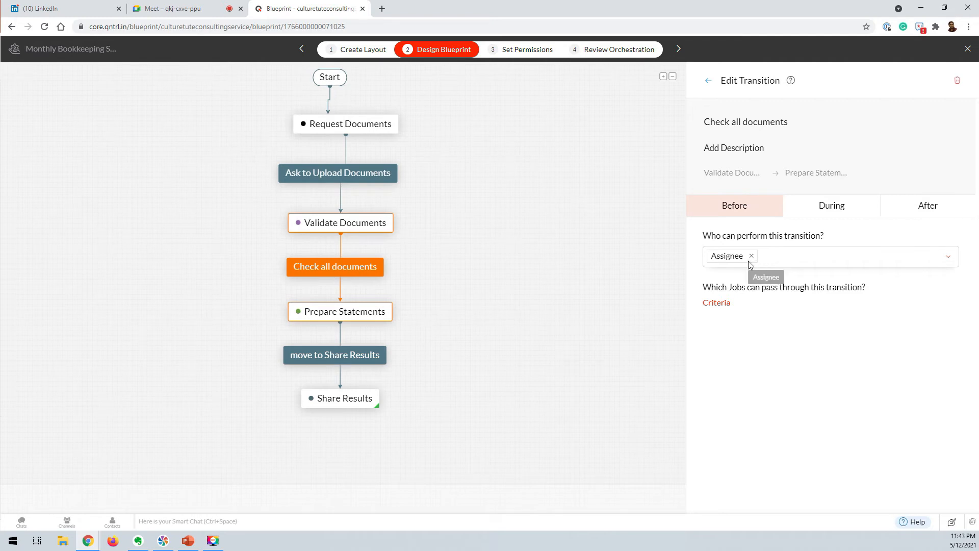
{"action": "left_click", "coordinate": [913, 209]}
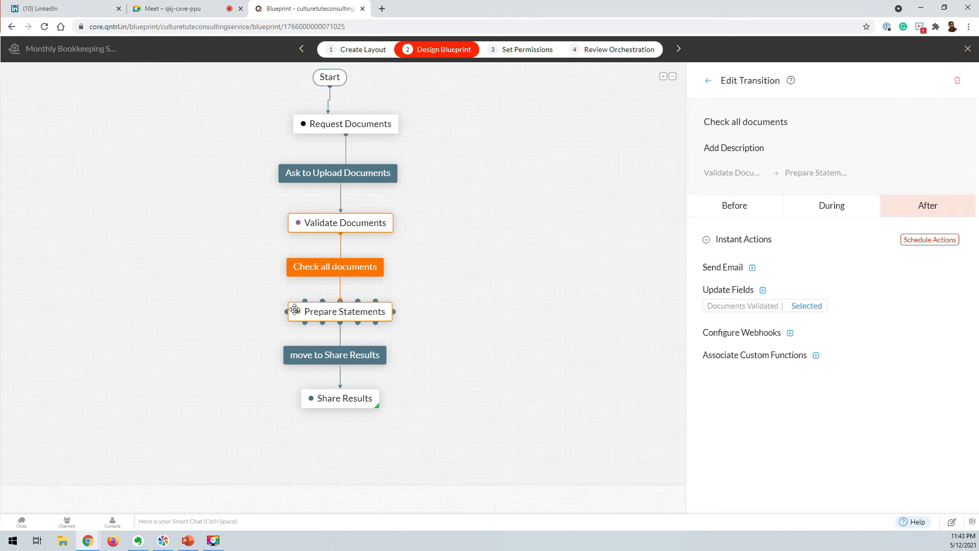
{"action": "left_click", "coordinate": [342, 311]}
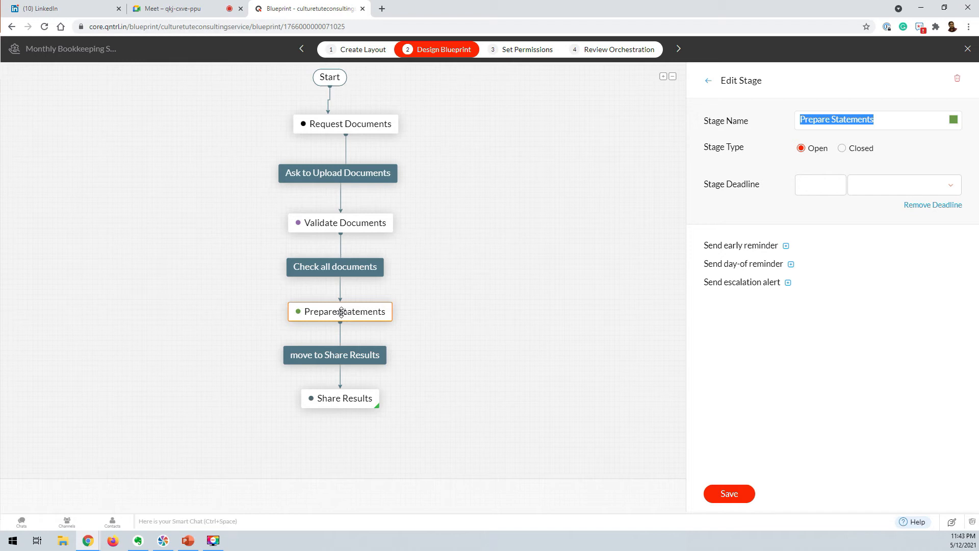
Set the Prepare Statements stage deadline to 2 Hours and save the stage.
{"action": "left_click", "coordinate": [838, 183]}
{"action": "left_click", "coordinate": [878, 190]}
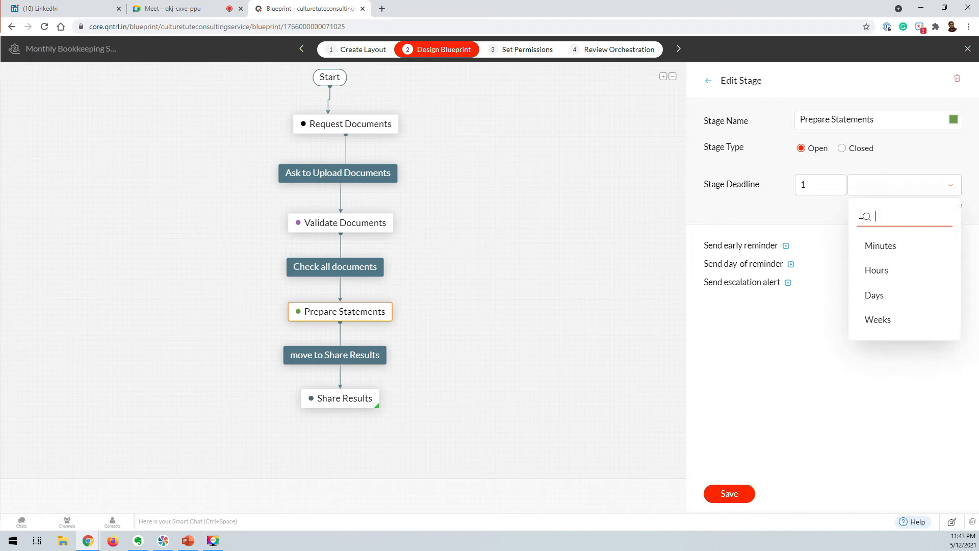
{"action": "left_click", "coordinate": [873, 270]}
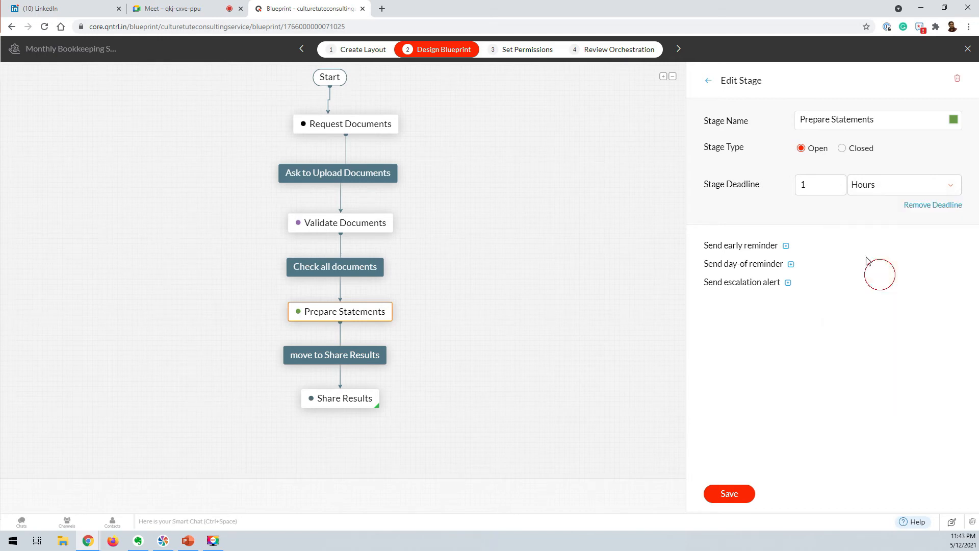
{"action": "double_click", "coordinate": [811, 185]}
{"action": "type", "text": "2"}
{"action": "left_click", "coordinate": [818, 214]}
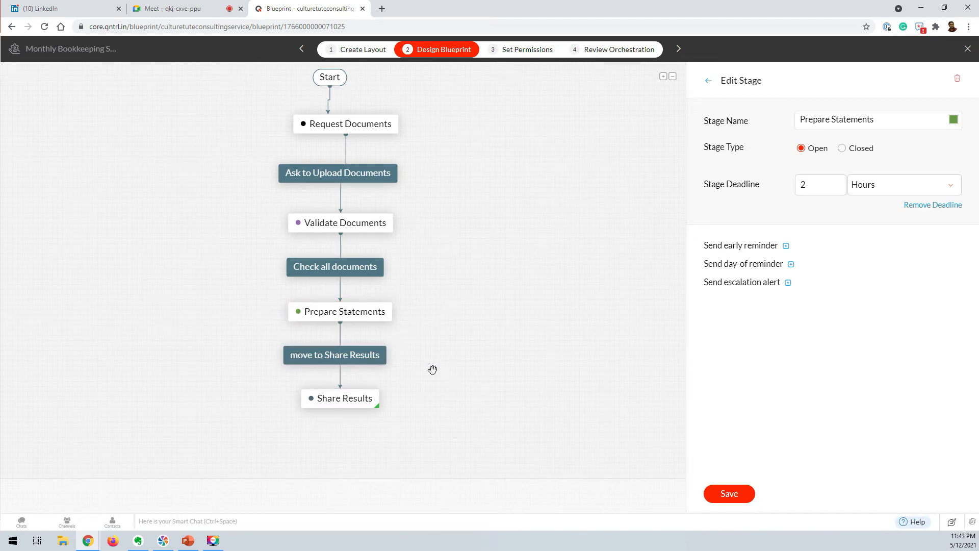
{"action": "left_click", "coordinate": [330, 359]}
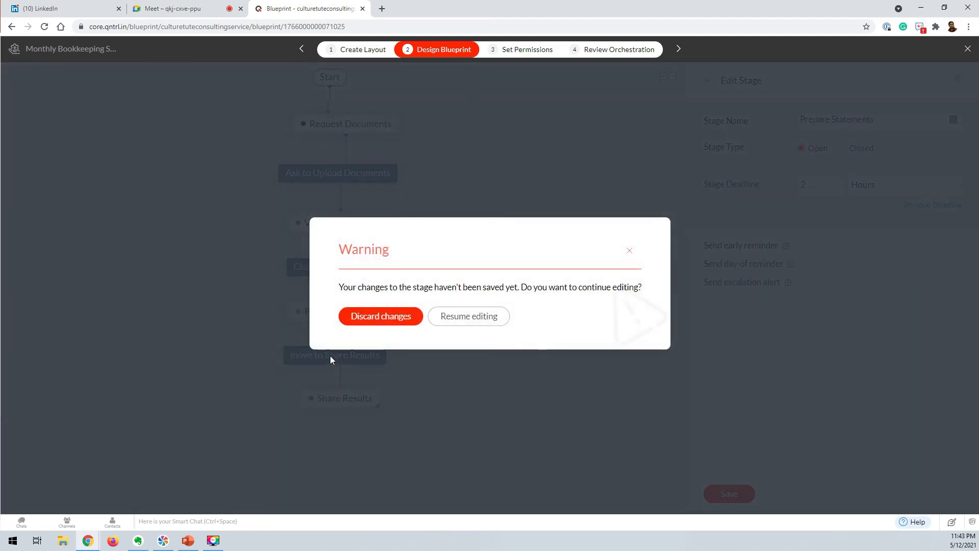
{"action": "left_click", "coordinate": [504, 316]}
{"action": "left_click", "coordinate": [734, 492]}
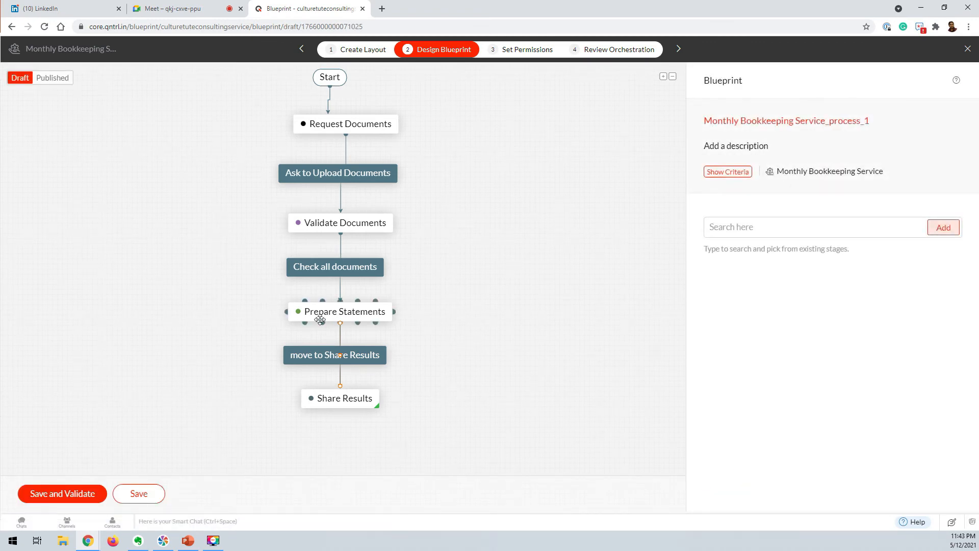
Review the move to Share Results After actions, save the Share Results stage, and validate the blueprint.
{"action": "left_click", "coordinate": [313, 357]}
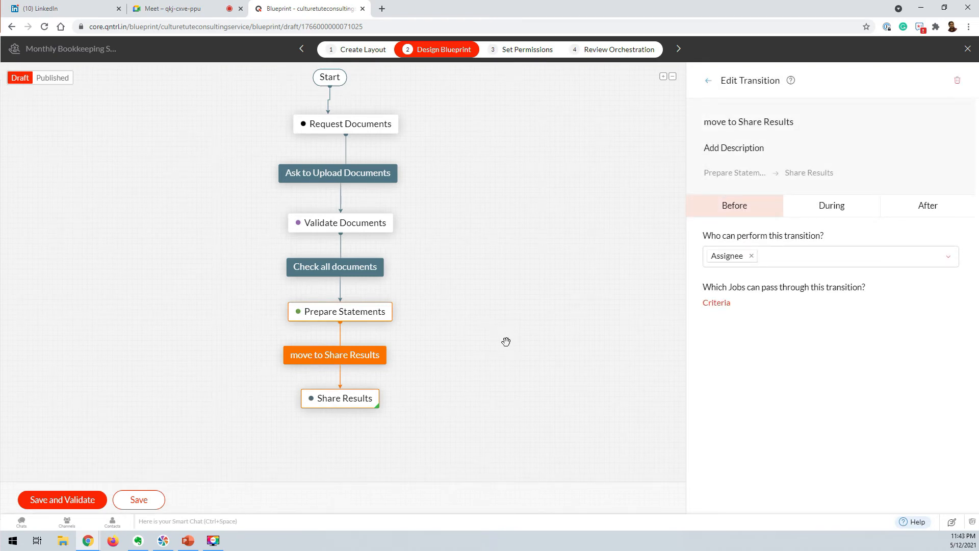
{"action": "left_click", "coordinate": [929, 209]}
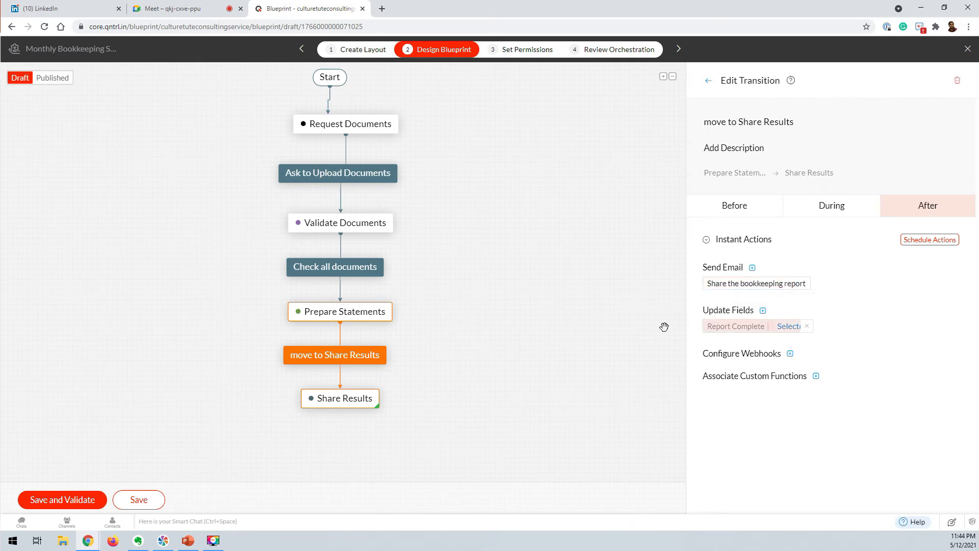
{"action": "left_click", "coordinate": [336, 403]}
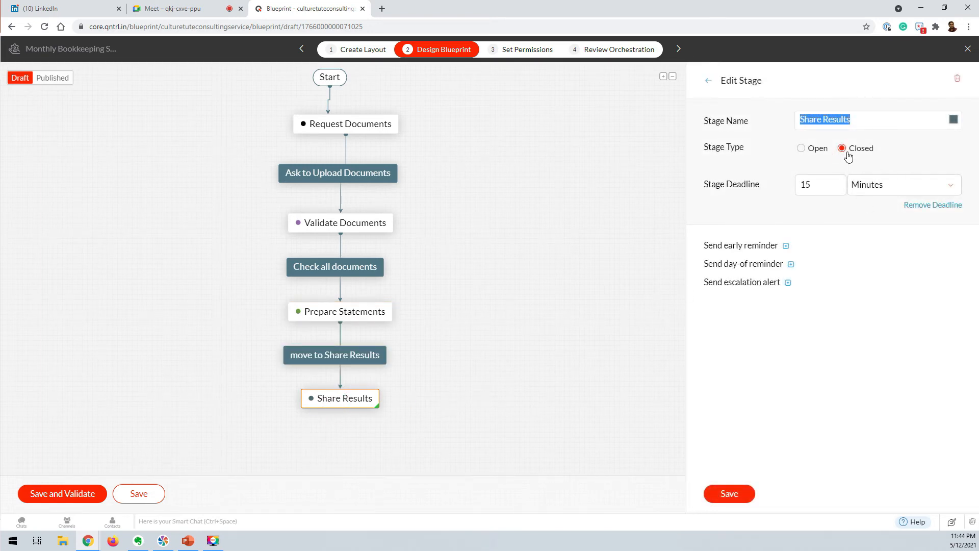
{"action": "left_click", "coordinate": [734, 493]}
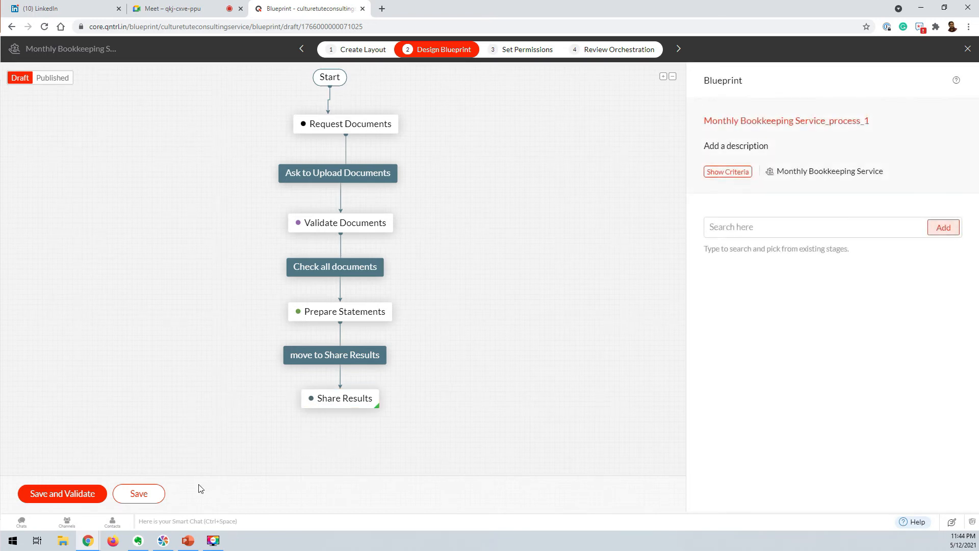
{"action": "left_click", "coordinate": [70, 492]}
Pass the permissions step, publish the orchestration, and start a new job from the Jobs list.
{"action": "left_click", "coordinate": [193, 375]}
{"action": "left_click", "coordinate": [176, 315]}
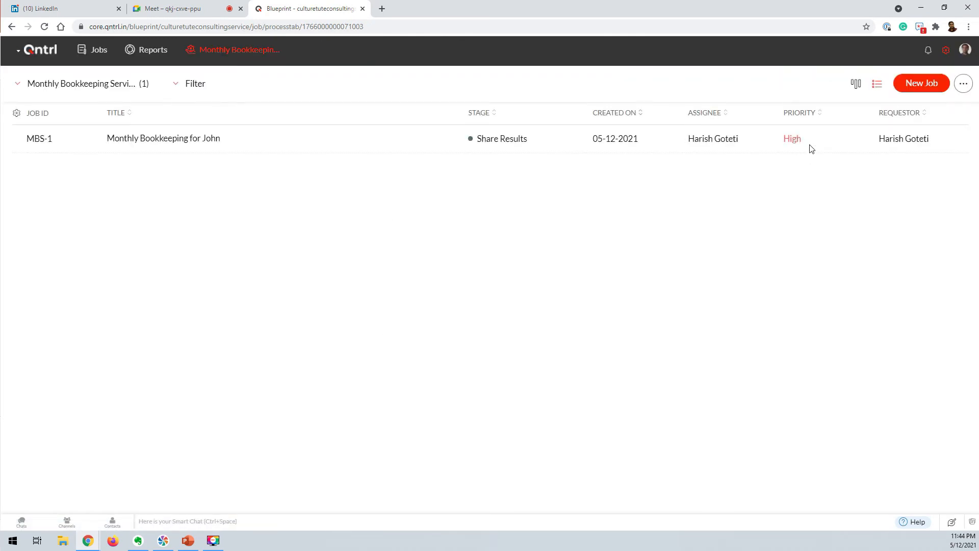
{"action": "left_click", "coordinate": [924, 84]}
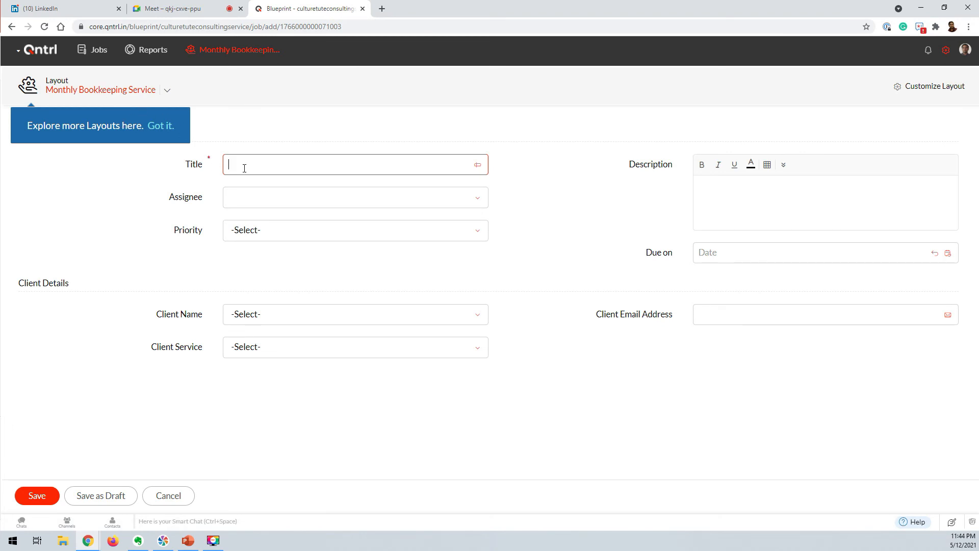
Title the job with the client's name followed by 'Monthly Bookkeeping Service'.
{"action": "type", "text": "Jo"}
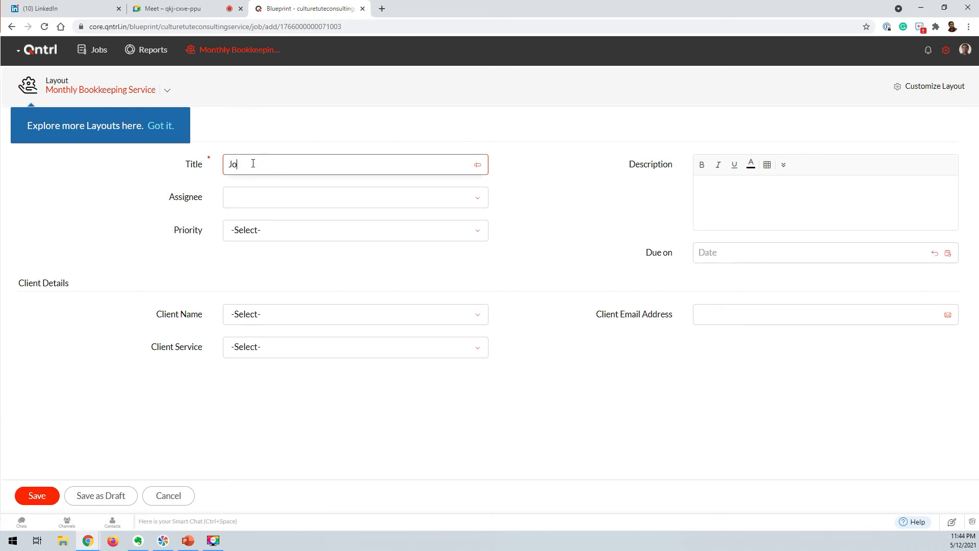
{"action": "type", "text": "e's Monthly Bookkeeping Service"}
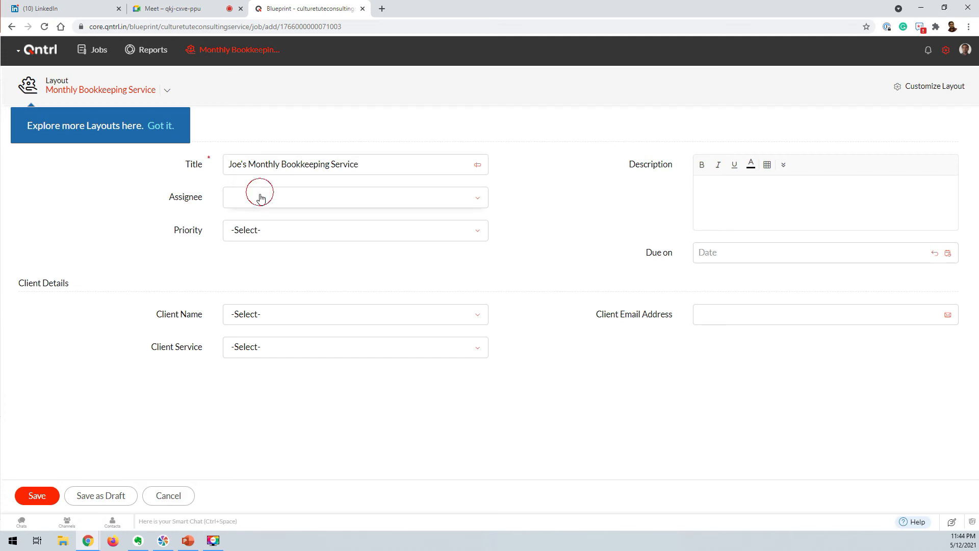
Assign the job to the chosen user and set its priority to High.
{"action": "left_click", "coordinate": [259, 192]}
{"action": "left_click", "coordinate": [295, 300]}
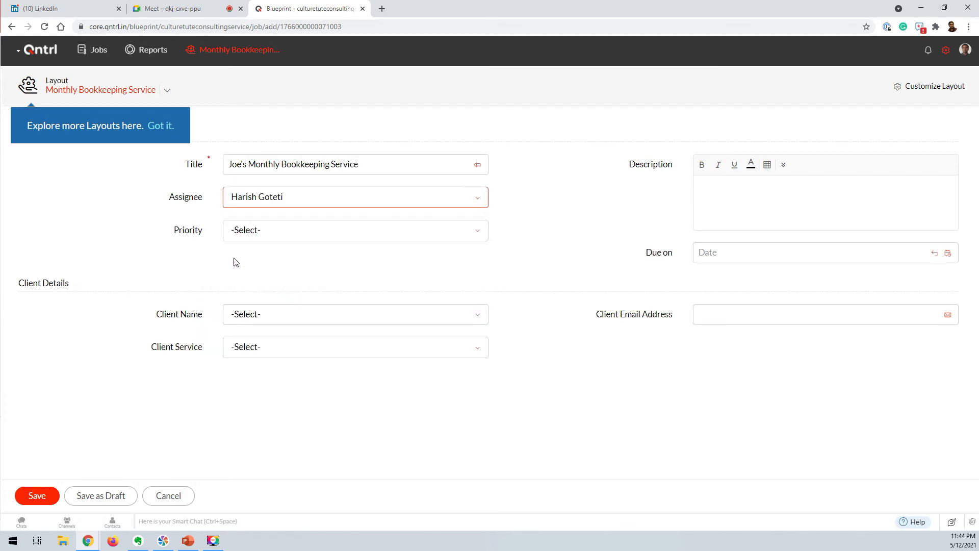
{"action": "left_click", "coordinate": [269, 237]}
{"action": "left_click", "coordinate": [265, 341]}
{"action": "left_click", "coordinate": [775, 206]}
{"action": "type", "text": "This"}
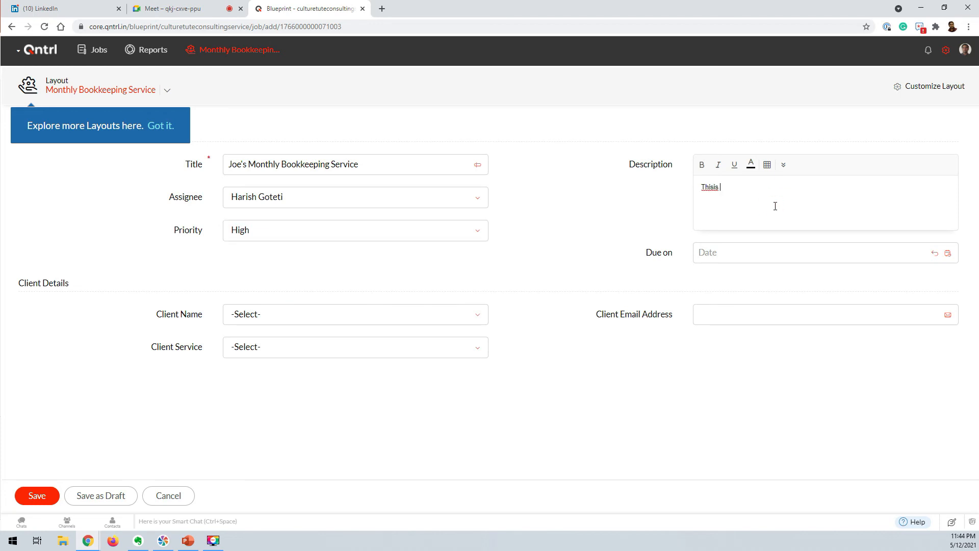
{"action": "type", "text": " is a motnthly recurring service."}
{"action": "left_click", "coordinate": [750, 252]}
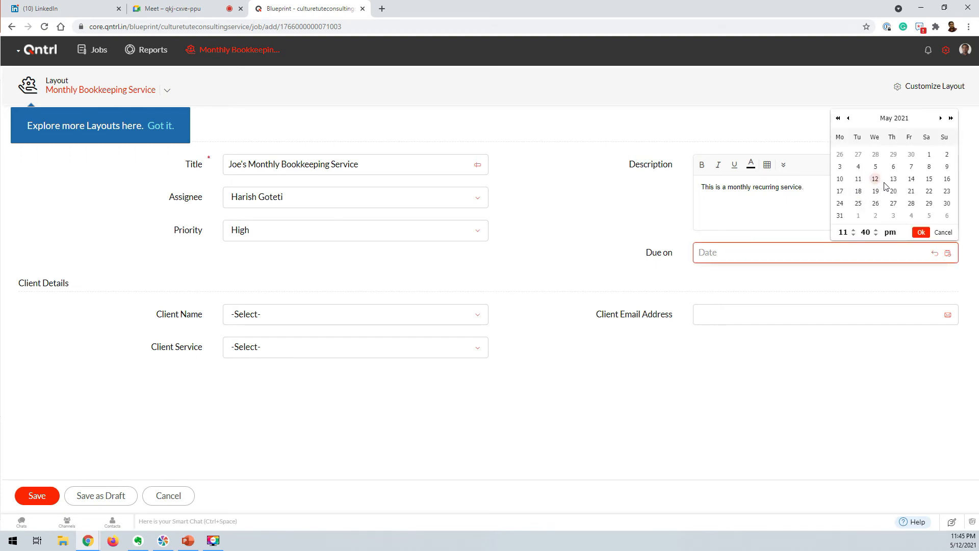
{"action": "left_click", "coordinate": [921, 233]}
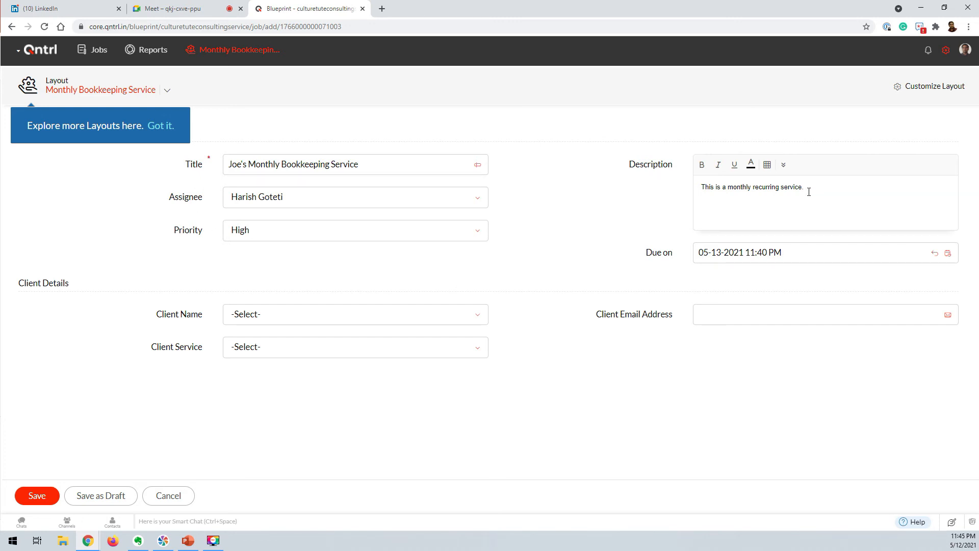
{"action": "left_click", "coordinate": [119, 8]}
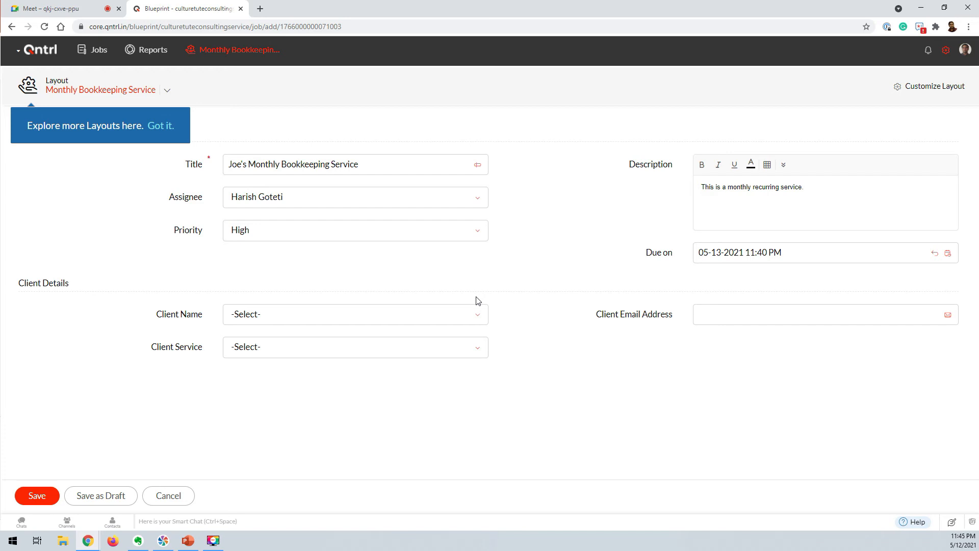
Pick the client, enter the client's e-mail address, choose the Bookkeeping service, and save the job.
{"action": "left_click", "coordinate": [338, 320]}
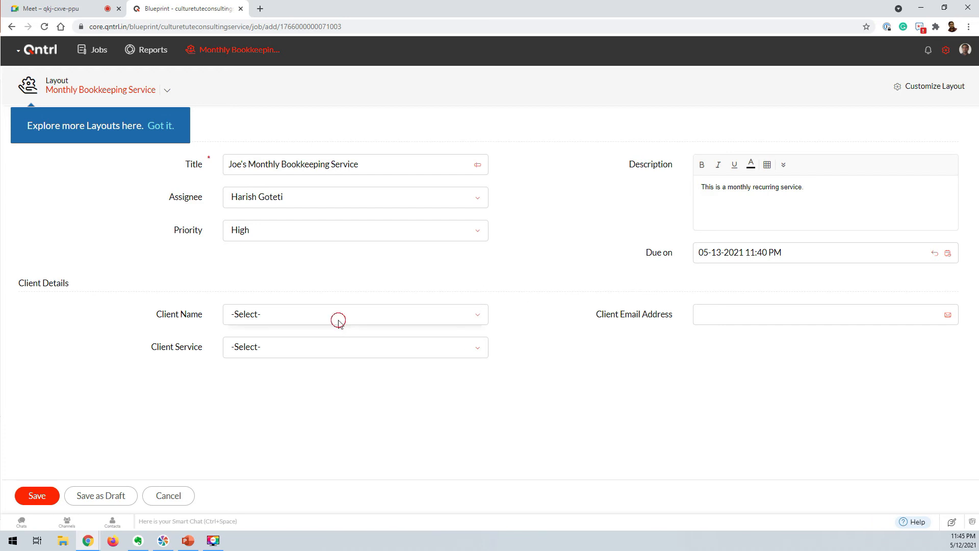
{"action": "left_click", "coordinate": [281, 374]}
{"action": "left_click", "coordinate": [728, 320]}
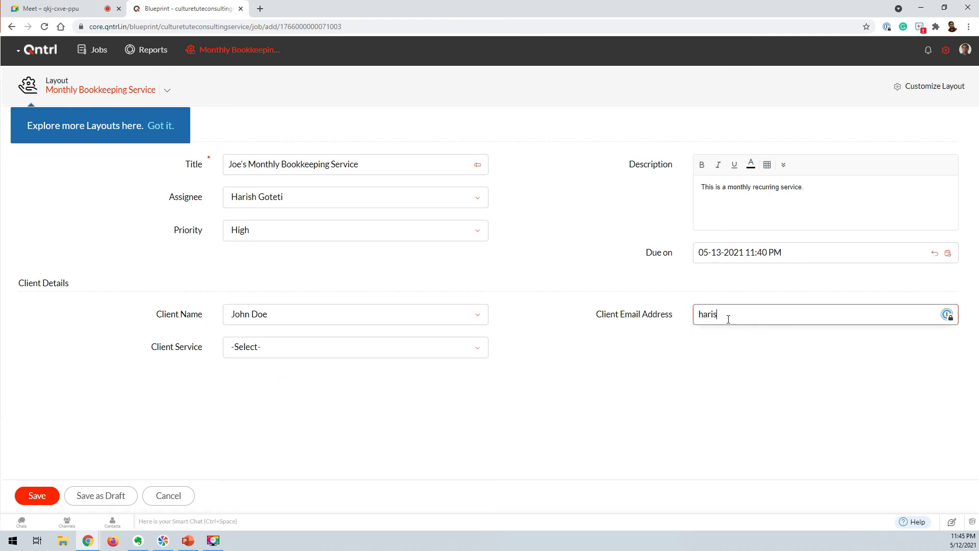
{"action": "left_click", "coordinate": [313, 351]}
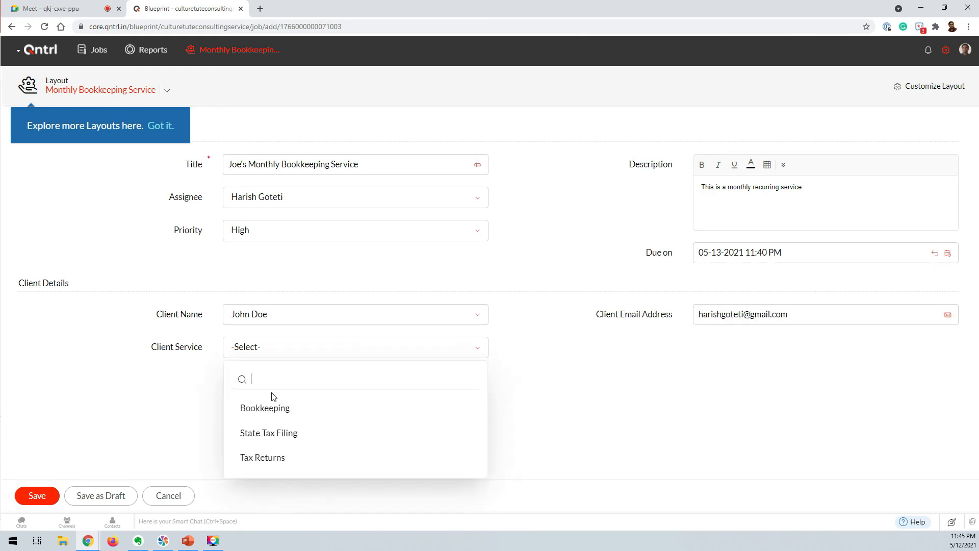
{"action": "left_click", "coordinate": [265, 411]}
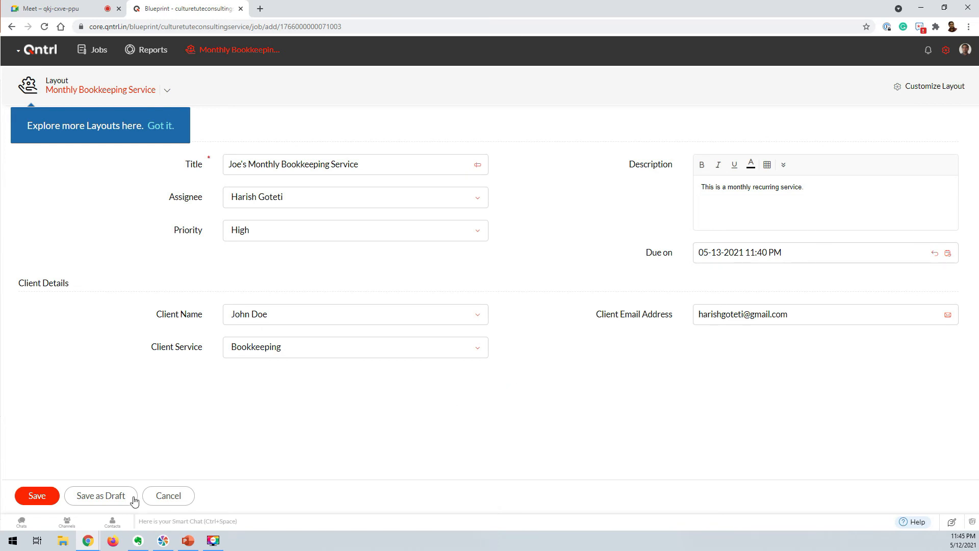
{"action": "left_click", "coordinate": [42, 497]}
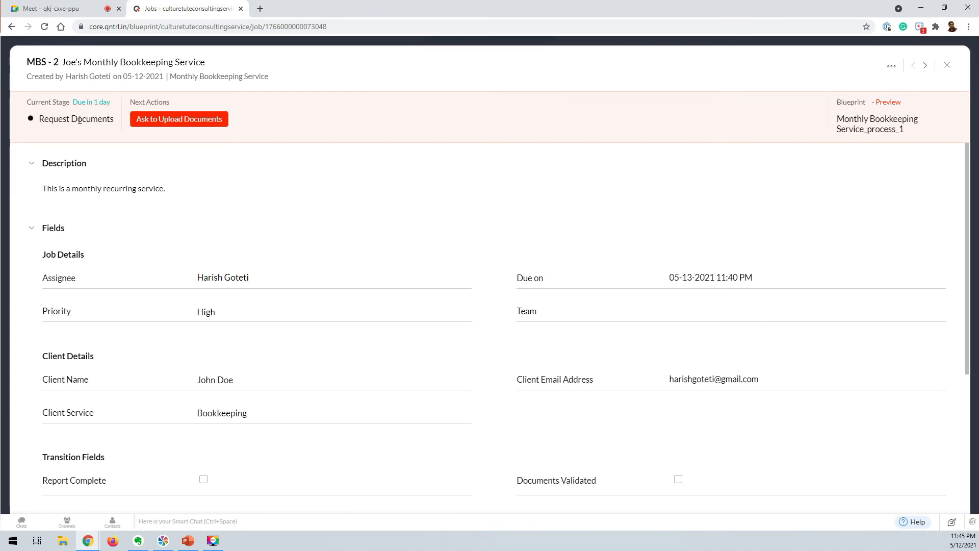
Run Ask to Upload Documents on the job, confirm with Yes, then show the desktop.
{"action": "left_click_drag", "start_coordinate": [73, 104], "coordinate": [114, 104]}
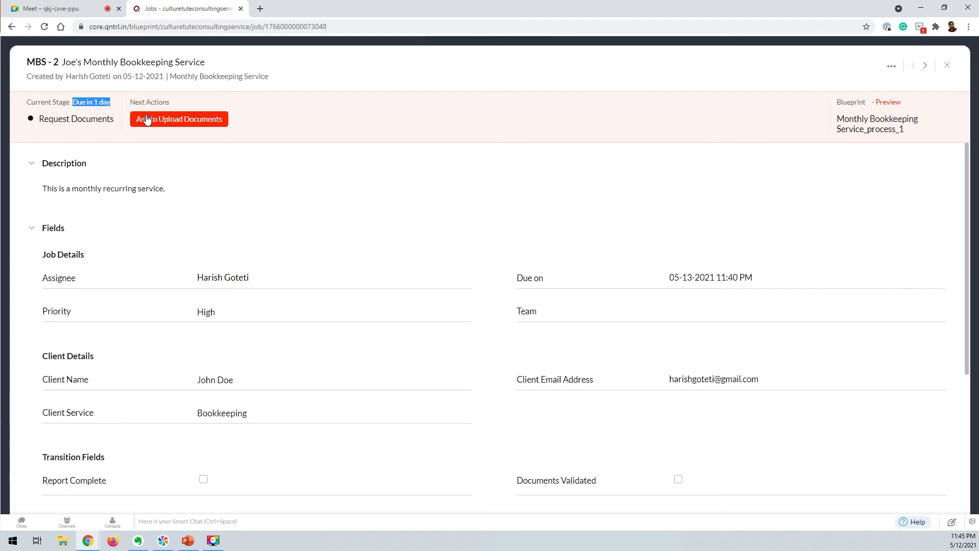
{"action": "left_click", "coordinate": [192, 124]}
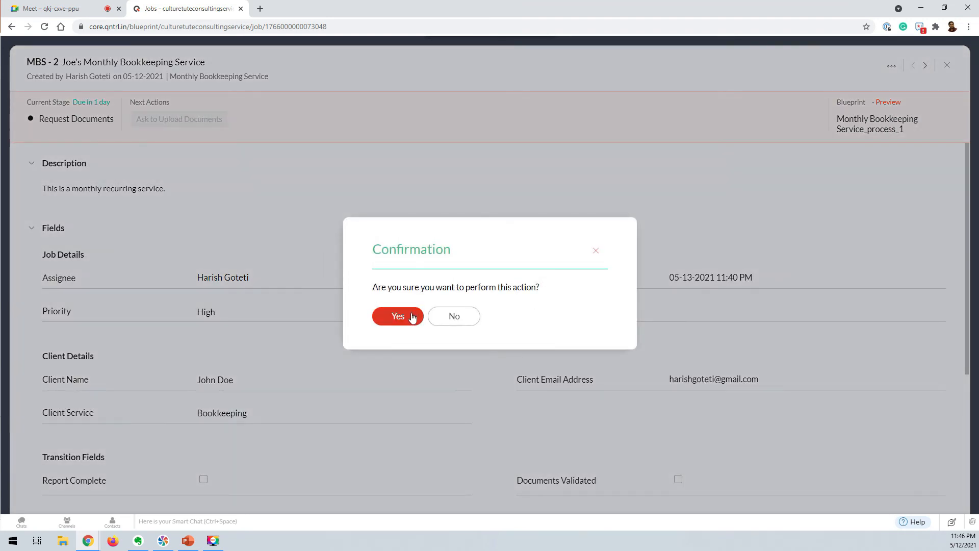
{"action": "left_click", "coordinate": [398, 316]}
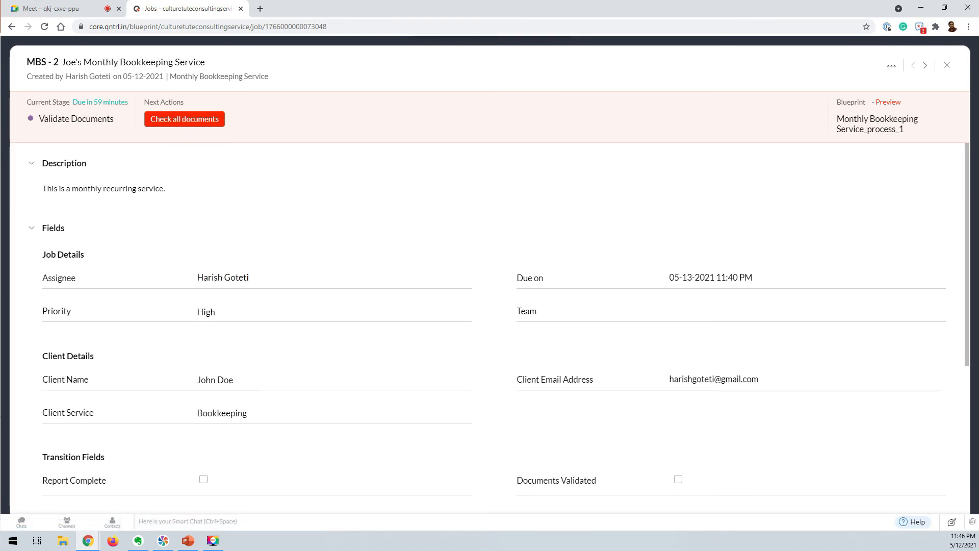
{"action": "key", "text": "super+d"}
Dock the Gmail window into the browser to view the receipts-request email, then return to the Qntrl job.
{"action": "left_click_drag", "start_coordinate": [0, 30], "coordinate": [261, 8]}
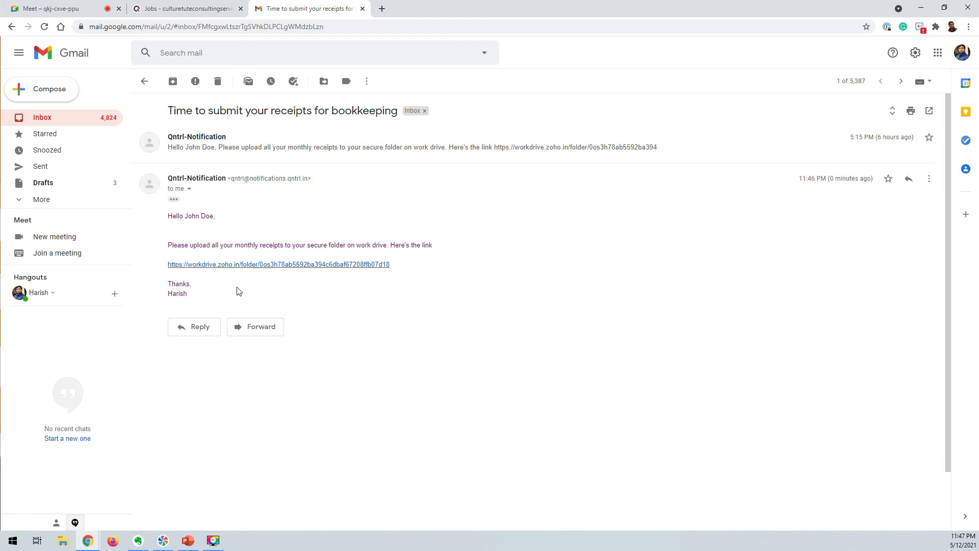
{"action": "left_click", "coordinate": [171, 8]}
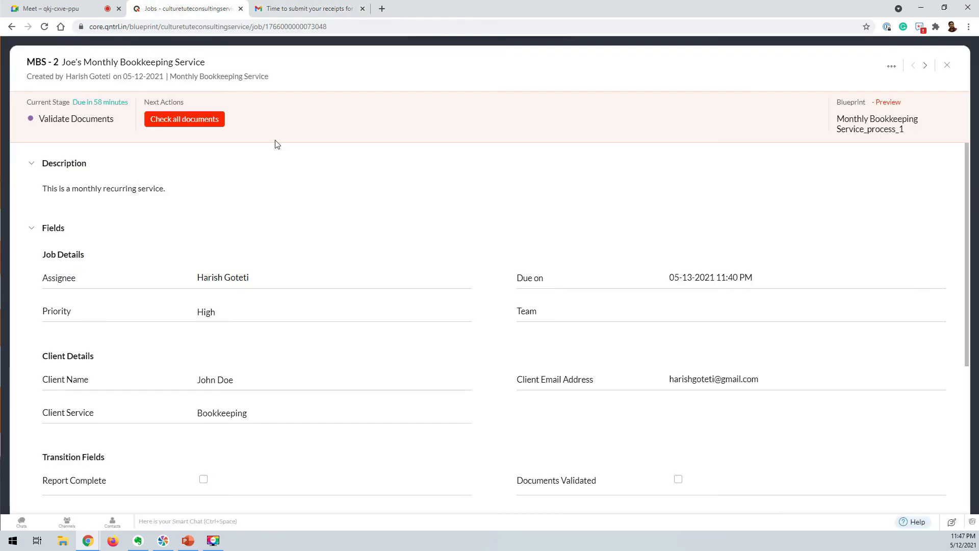
Run Check all documents on the job, then move it to Share Results and confirm with Yes.
{"action": "left_click", "coordinate": [182, 123]}
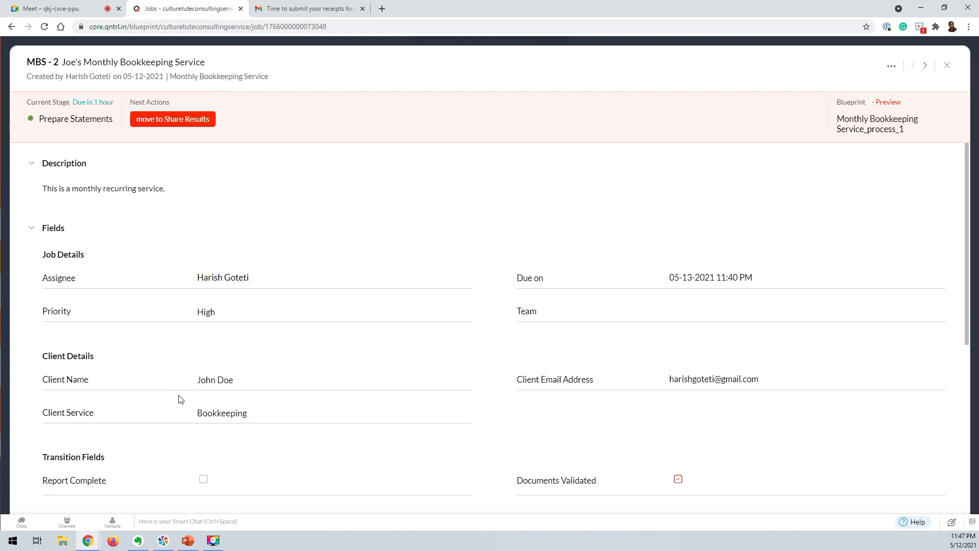
{"action": "left_click", "coordinate": [176, 125]}
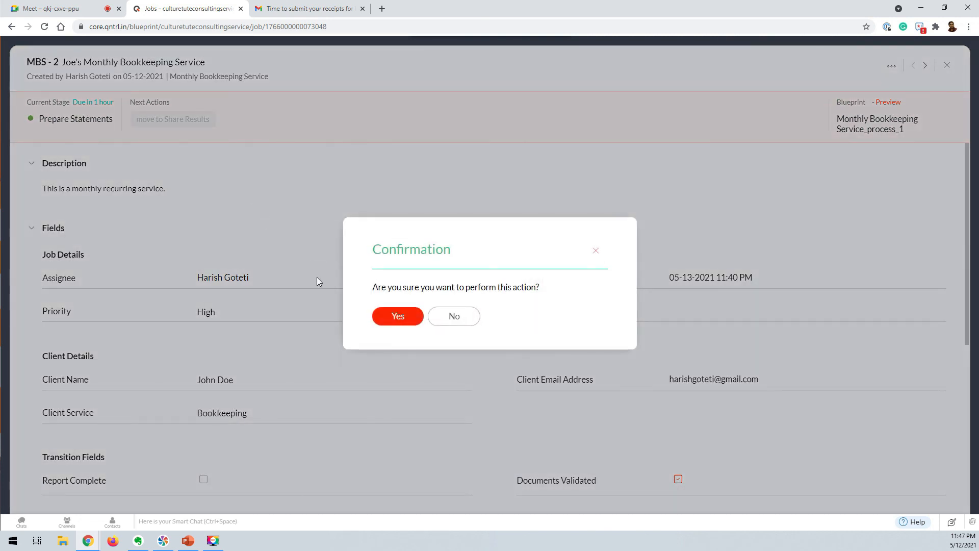
{"action": "left_click", "coordinate": [390, 321]}
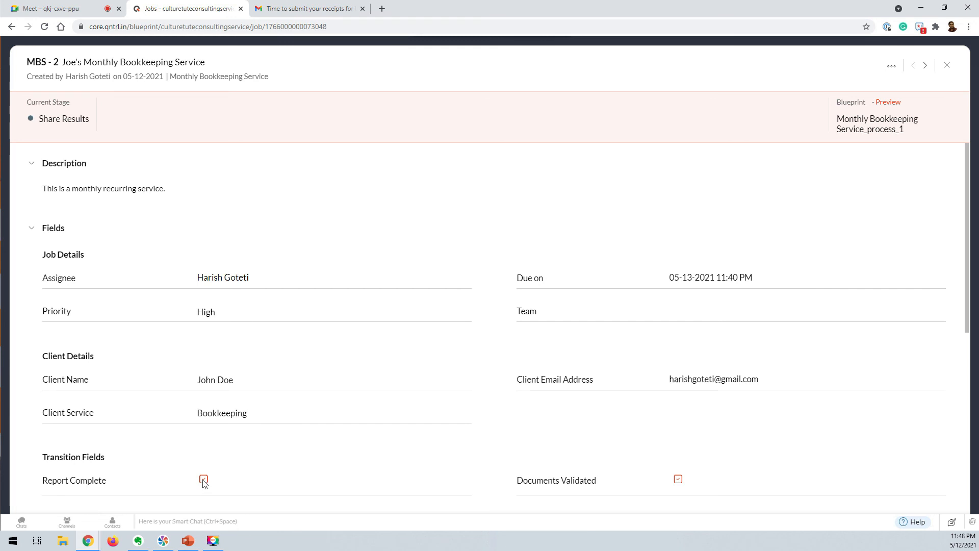
Check the Gmail inbox, refreshing it repeatedly for the new Qntrl notification.
{"action": "left_click", "coordinate": [321, 8]}
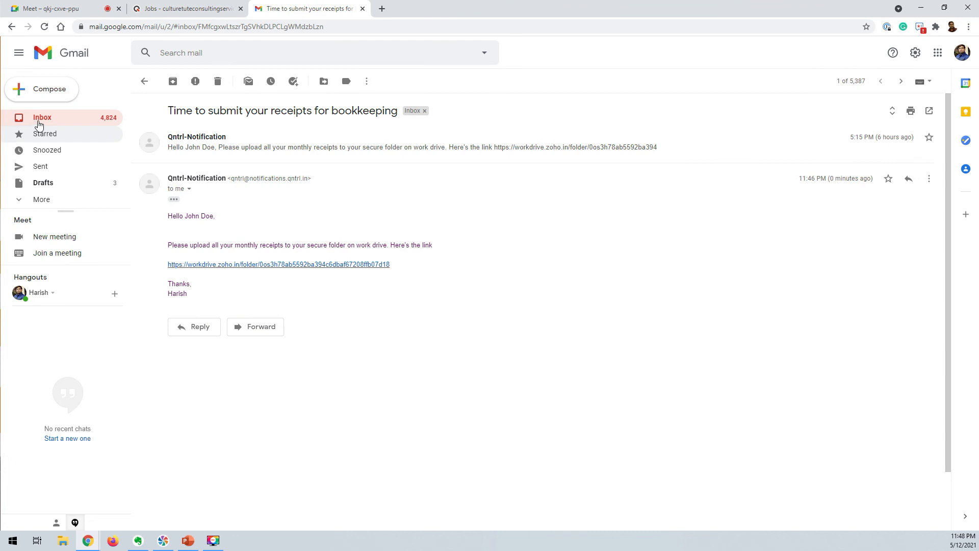
{"action": "left_click", "coordinate": [144, 81]}
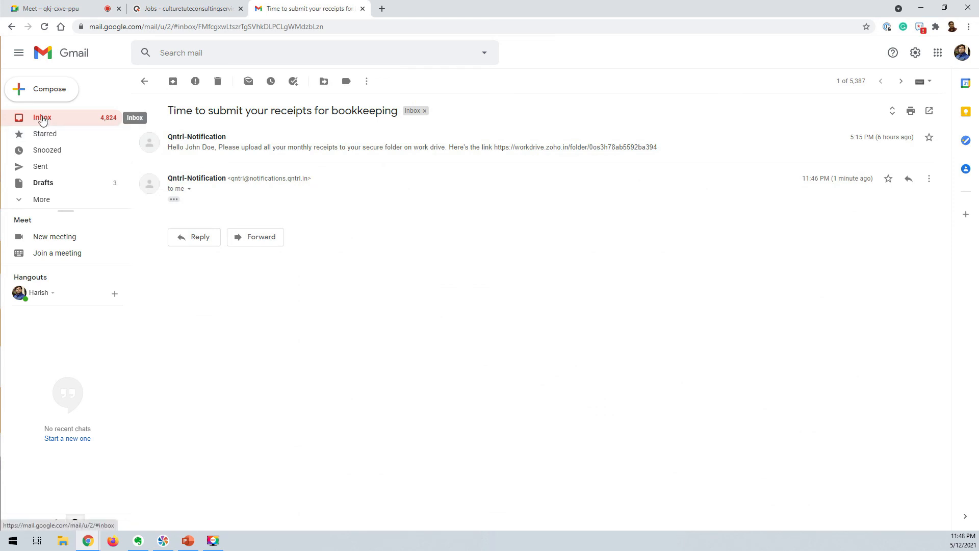
{"action": "left_click", "coordinate": [41, 117]}
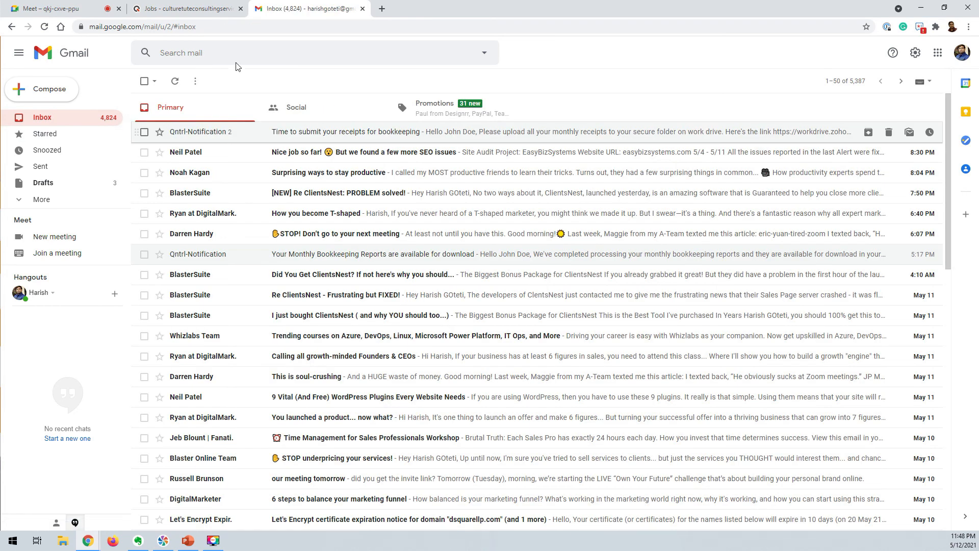
{"action": "left_click", "coordinate": [43, 118]}
{"action": "left_click", "coordinate": [42, 118]}
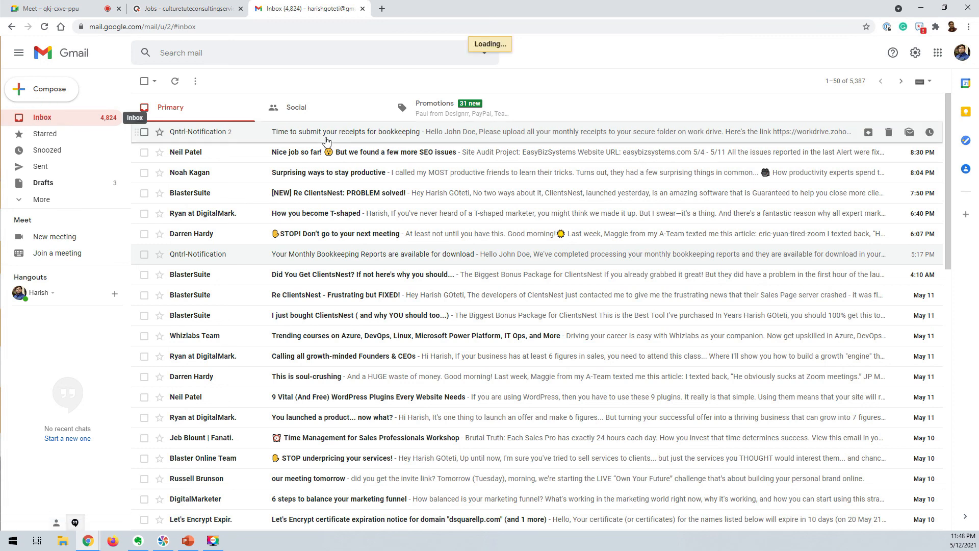
{"action": "left_click", "coordinate": [198, 14]}
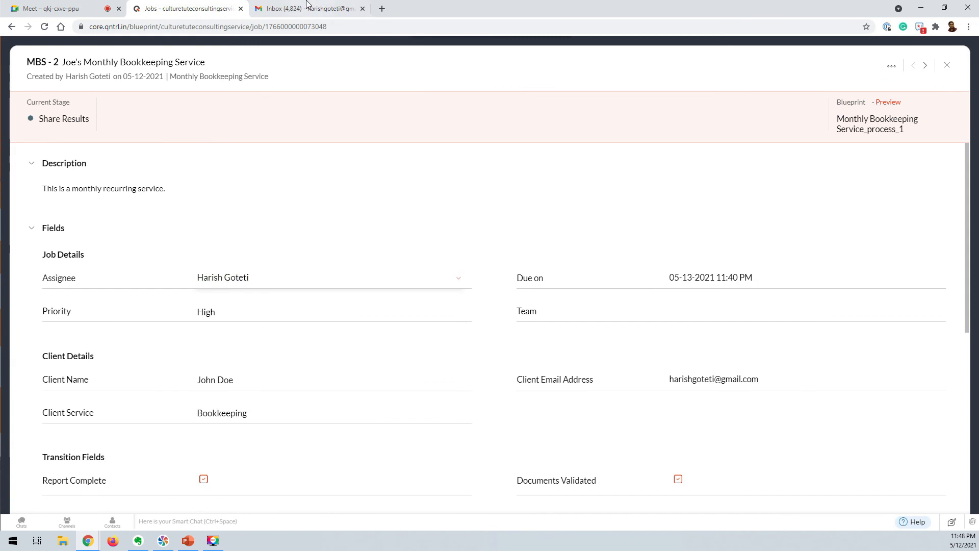
Read the full 'Your Monthly Bookkeeping Reports are available for download' email, with its WorkDrive folder link.
{"action": "left_click", "coordinate": [320, 9]}
{"action": "left_click_drag", "start_coordinate": [320, 9], "coordinate": [978, 510]}
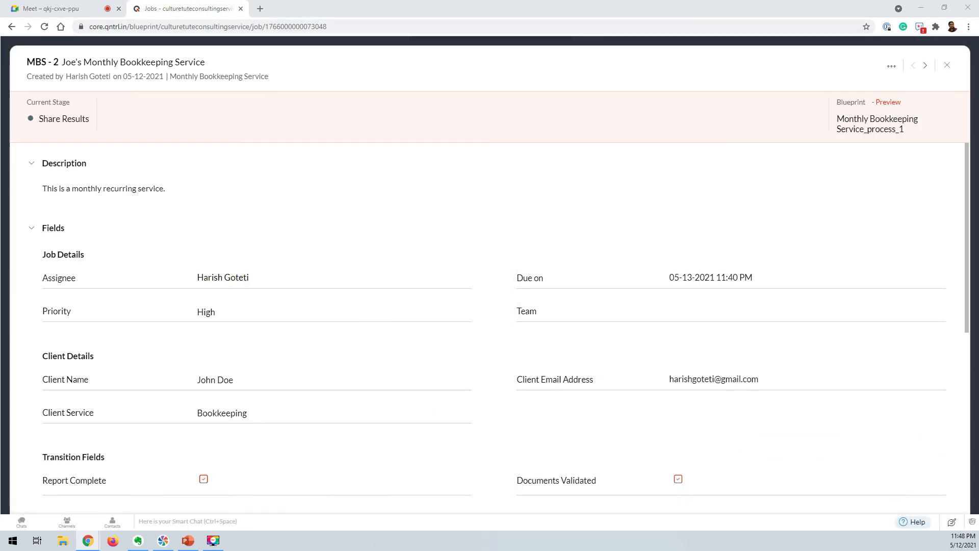
{"action": "left_click_drag", "start_coordinate": [0, 123], "coordinate": [254, 9]}
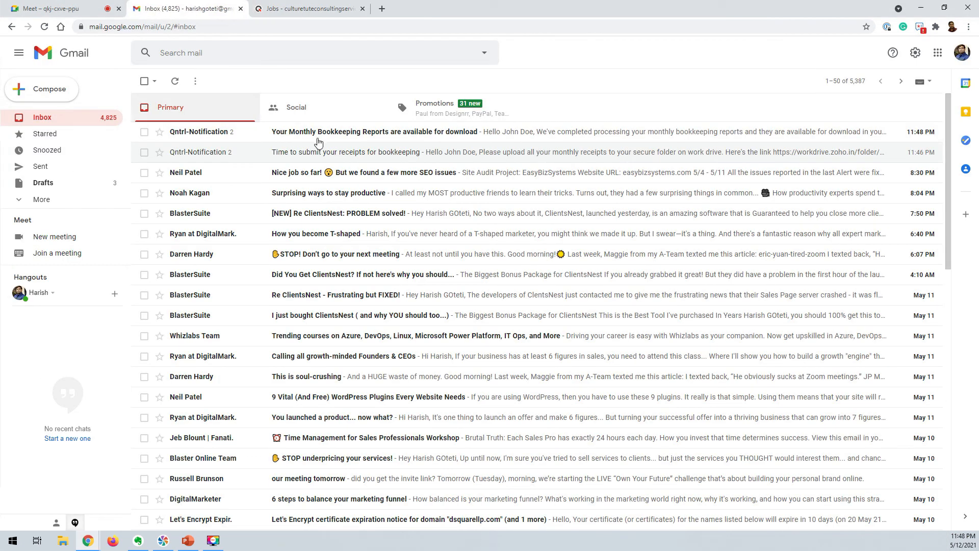
{"action": "left_click", "coordinate": [358, 137]}
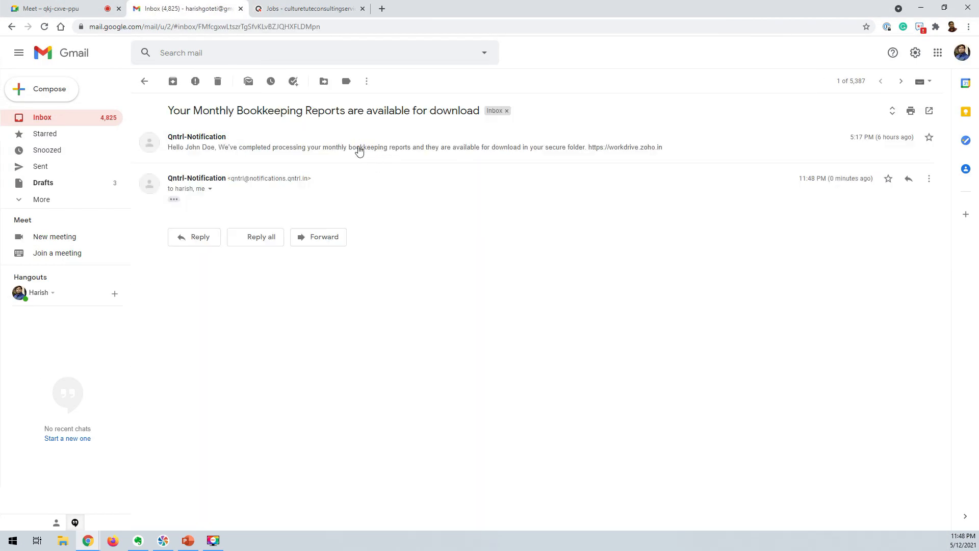
{"action": "left_click", "coordinate": [189, 178]}
{"action": "left_click", "coordinate": [174, 200]}
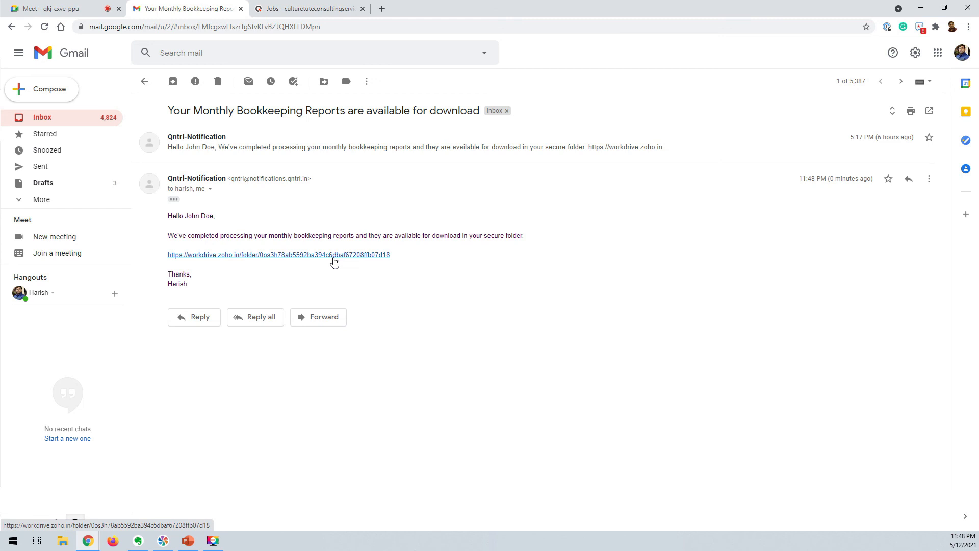
Close the job and open the Monthly Bookkeeping Service layout from Settings > Orchestration.
{"action": "left_click", "coordinate": [334, 7]}
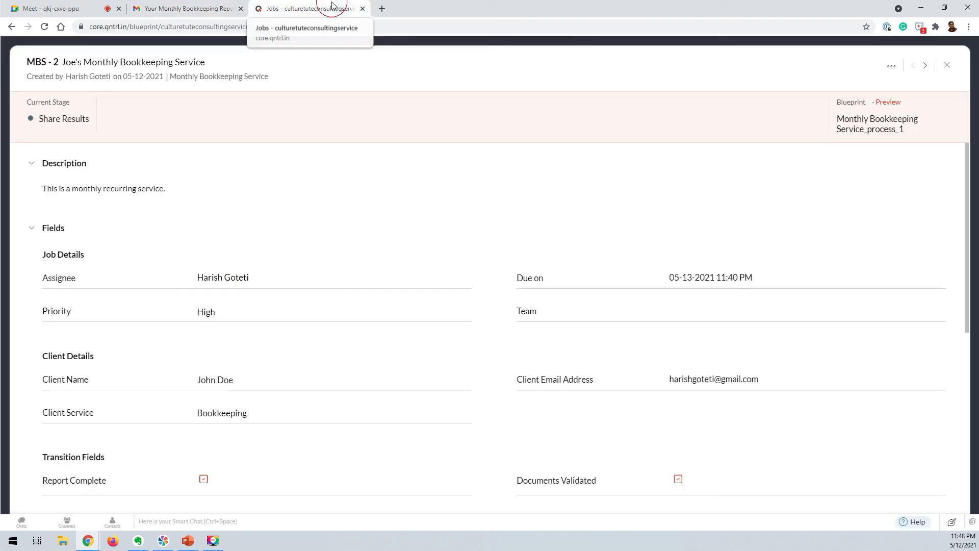
{"action": "left_click", "coordinate": [947, 65]}
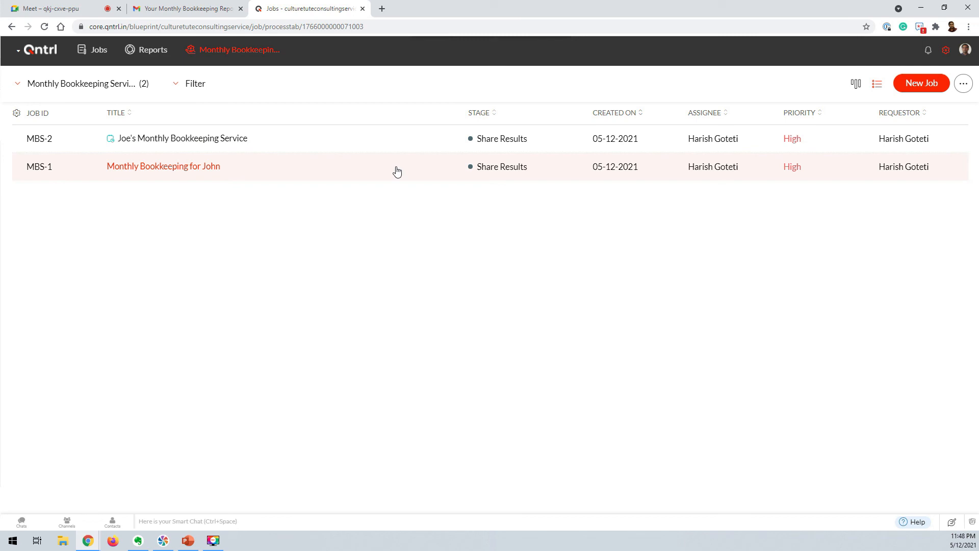
{"action": "left_click", "coordinate": [945, 53]}
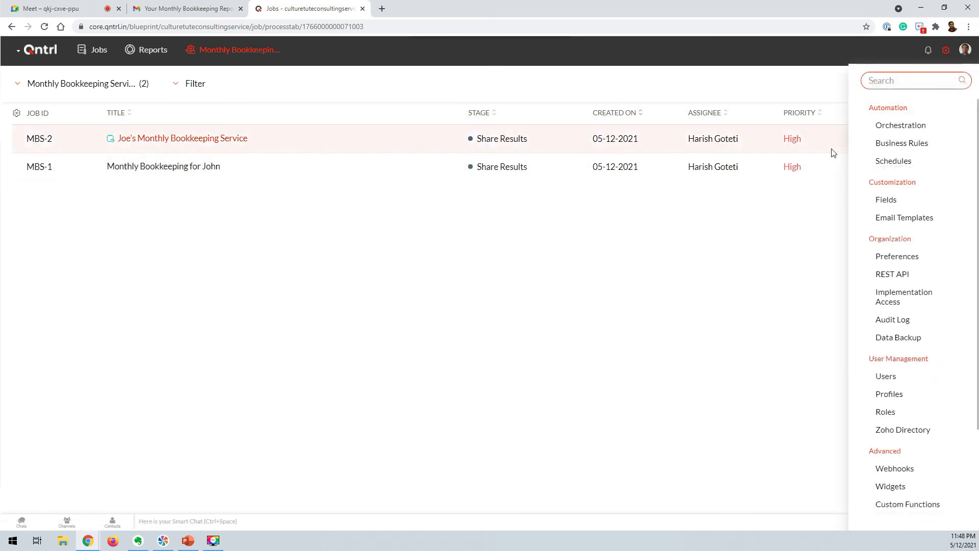
{"action": "left_click", "coordinate": [907, 125]}
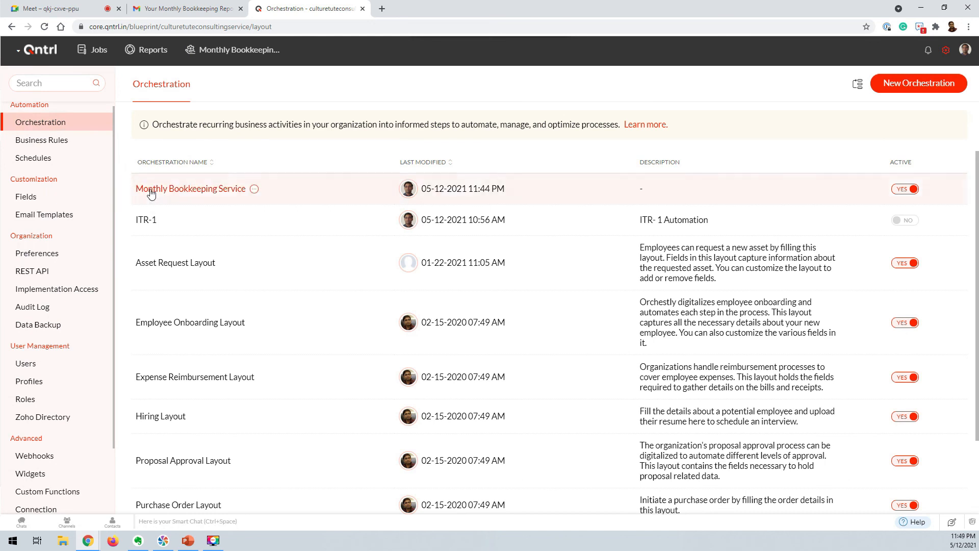
{"action": "left_click", "coordinate": [215, 192]}
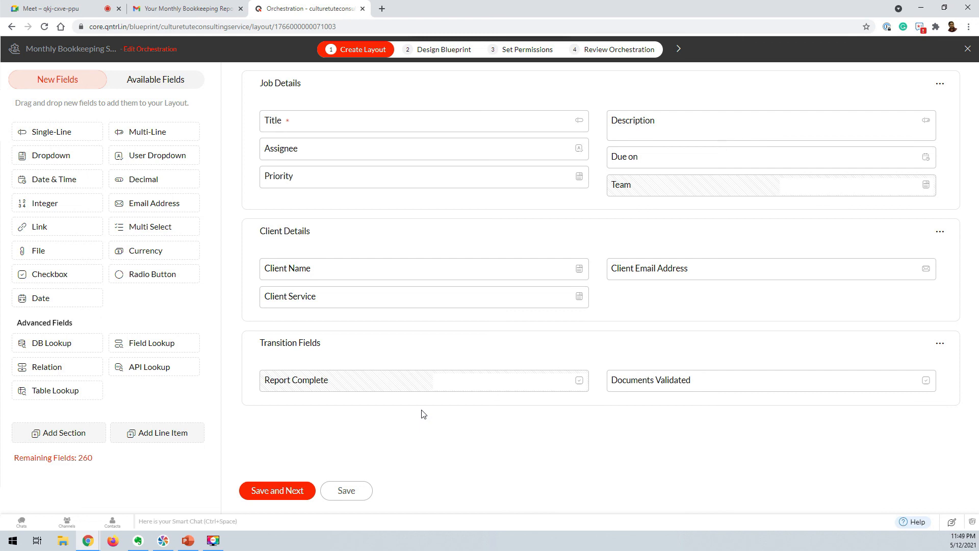
{"action": "left_click", "coordinate": [74, 9]}
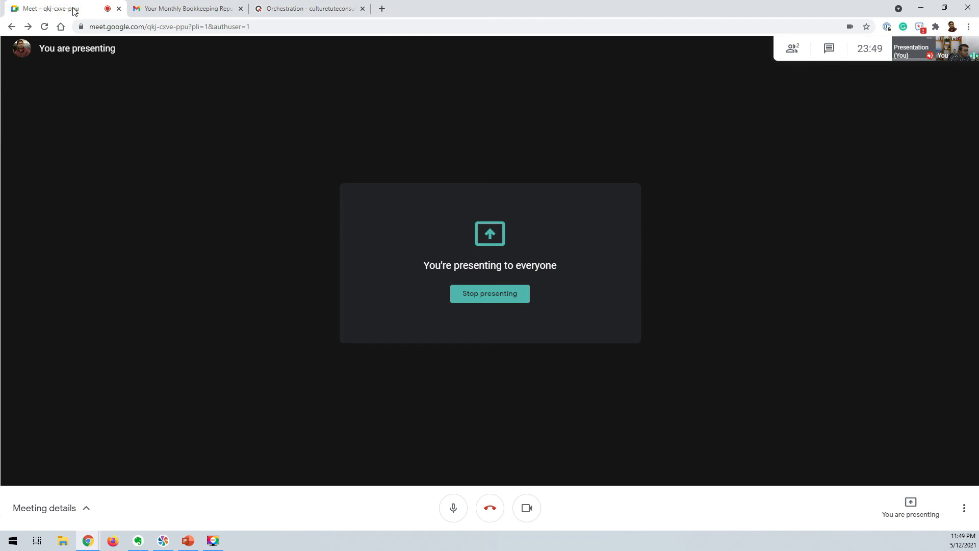
{"action": "left_click", "coordinate": [277, 9]}
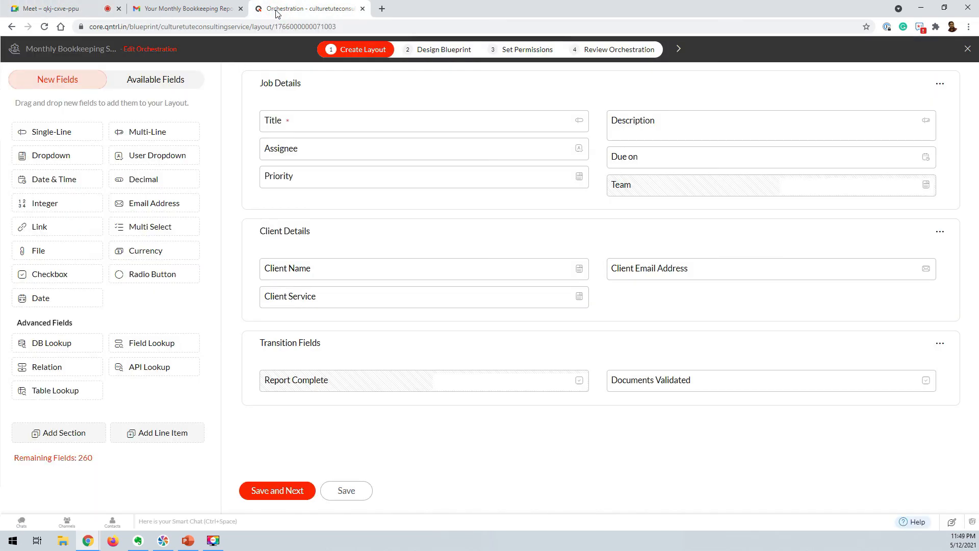